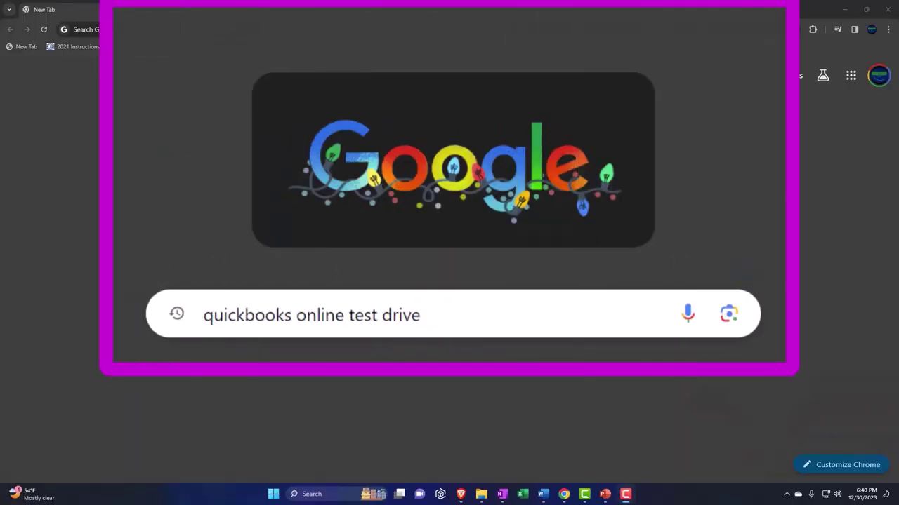
- Search Google for the QuickBooks Online test drive and launch the United States version
{"action": "left_click", "coordinate": [508, 315]}
{"action": "left_click", "coordinate": [507, 316]}
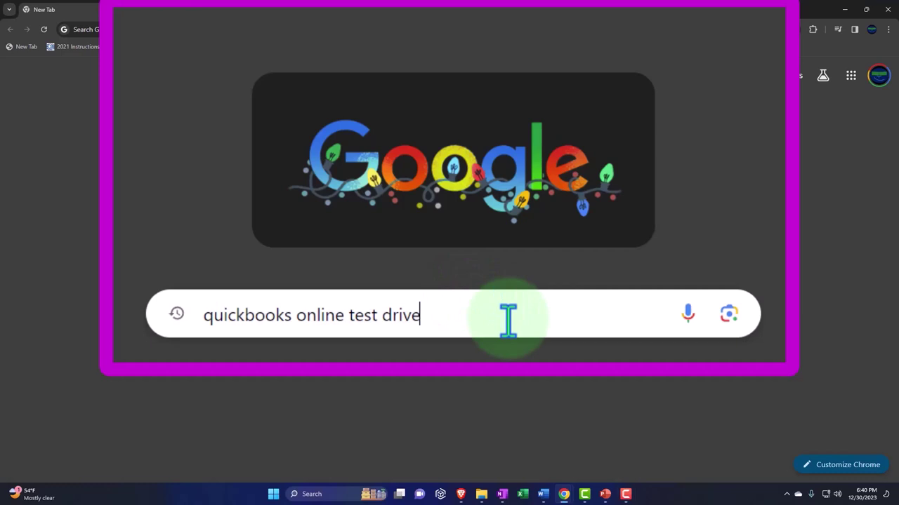
{"action": "key", "text": "Return"}
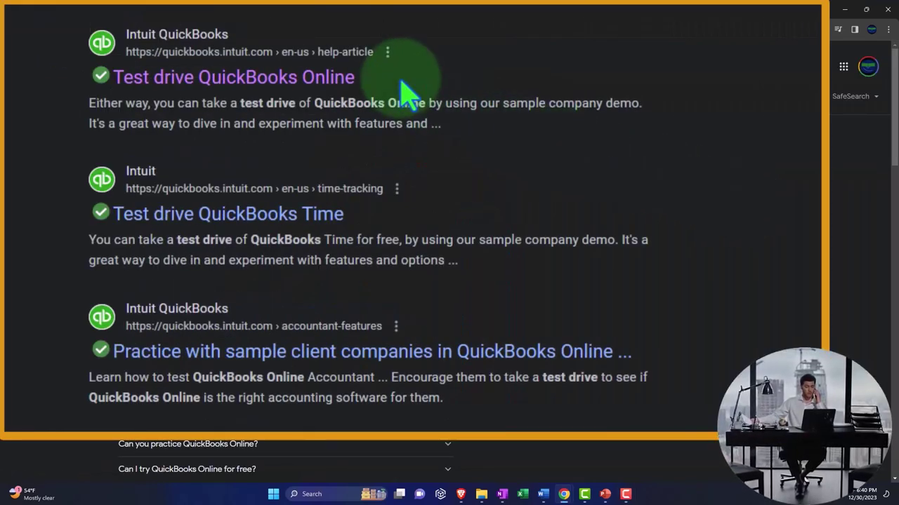
{"action": "left_click", "coordinate": [341, 90]}
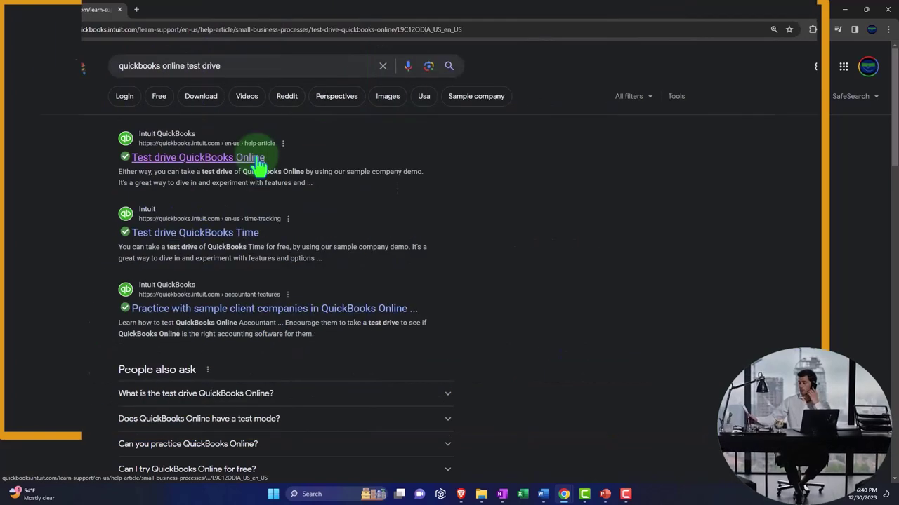
{"action": "scroll", "coordinate": [143, 260], "scroll_direction": "down", "scroll_amount": 3}
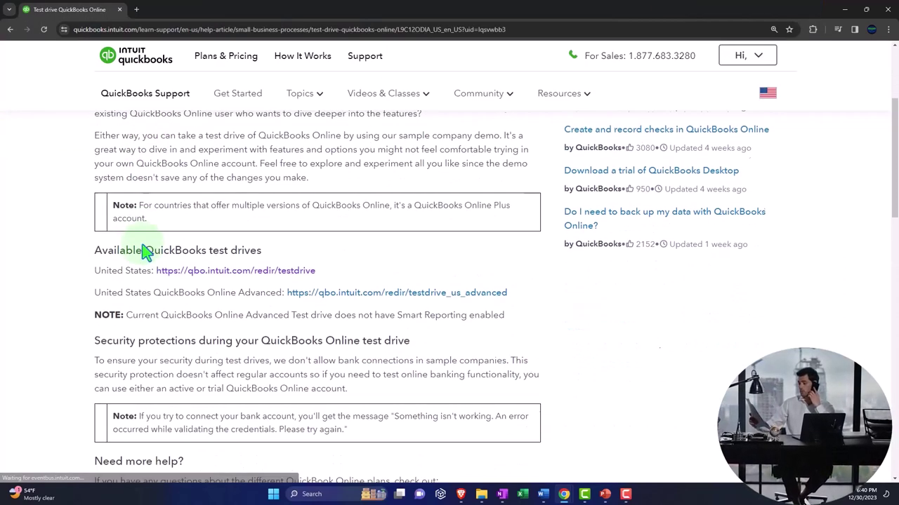
{"action": "left_click", "coordinate": [232, 270]}
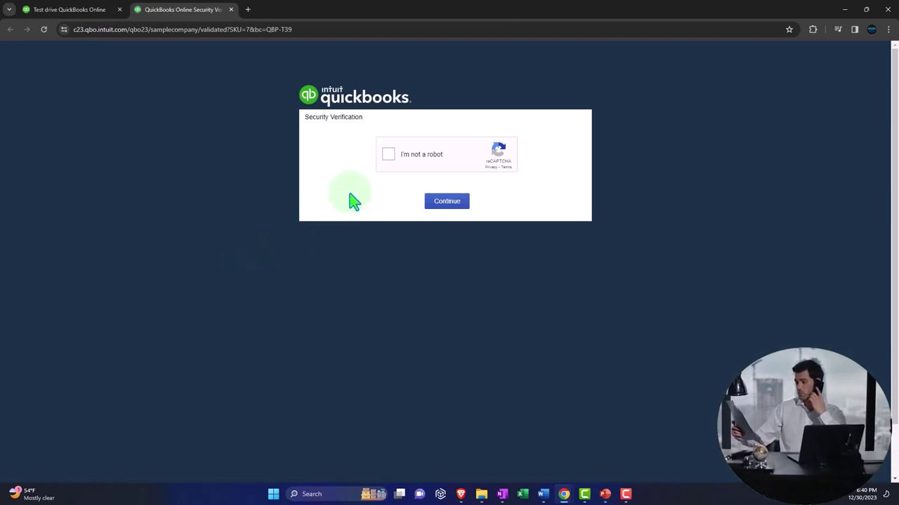
- Pass the security check, go to Reports, and open Balance Sheet and Profit and Loss in new tabs
{"action": "left_click", "coordinate": [388, 155]}
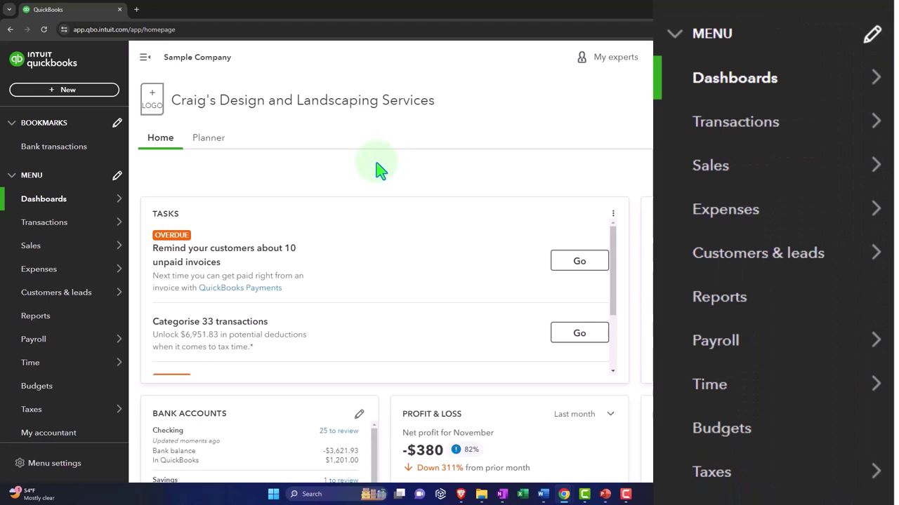
{"action": "left_click", "coordinate": [35, 316]}
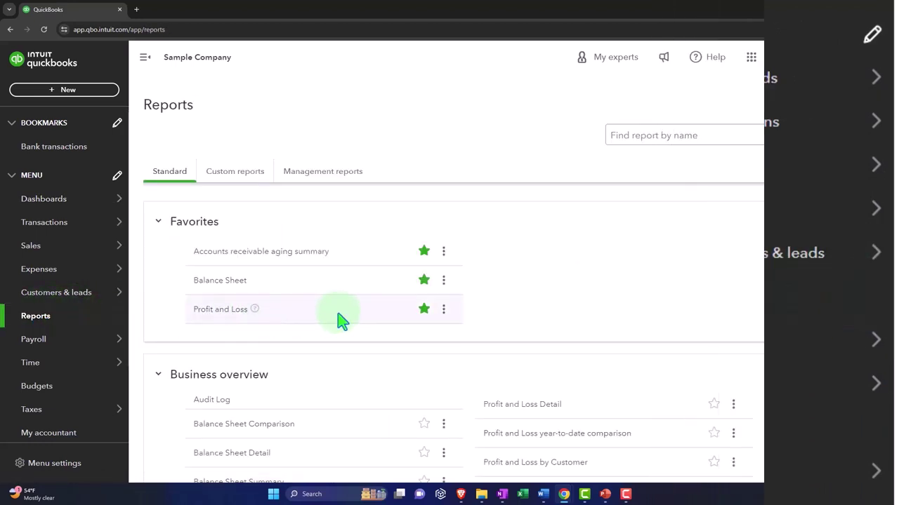
{"action": "right_click", "coordinate": [238, 288]}
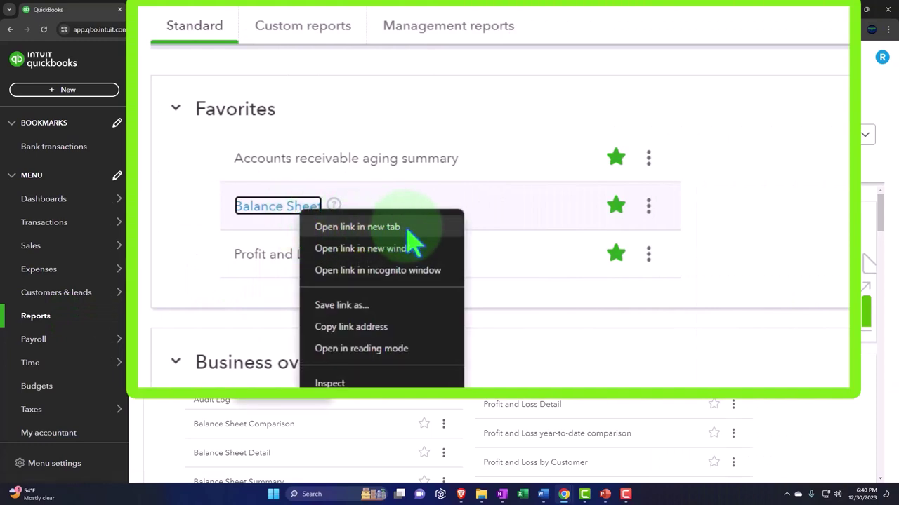
{"action": "key", "text": "Escape"}
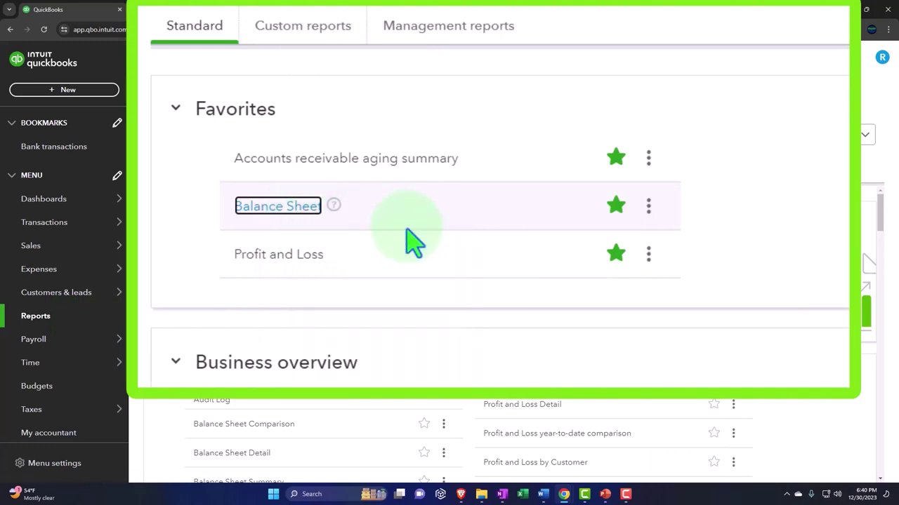
{"action": "right_click", "coordinate": [307, 275]}
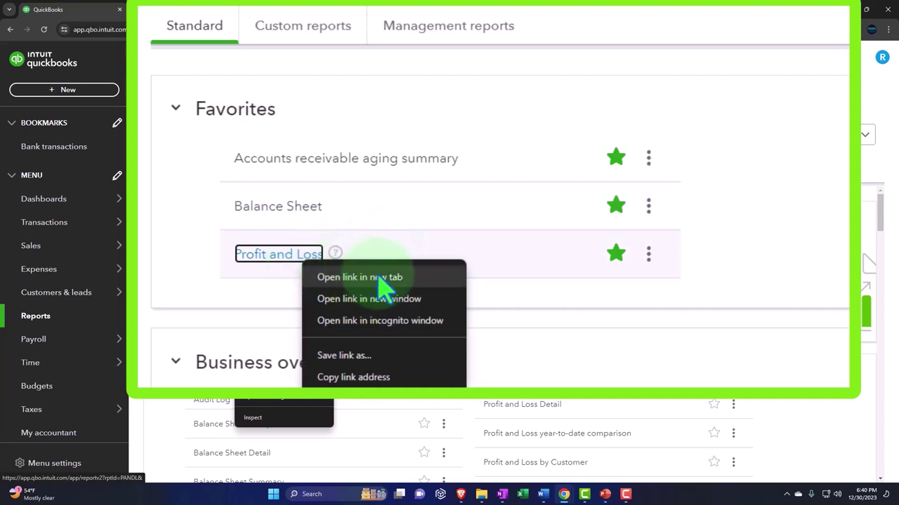
{"action": "left_click", "coordinate": [421, 280]}
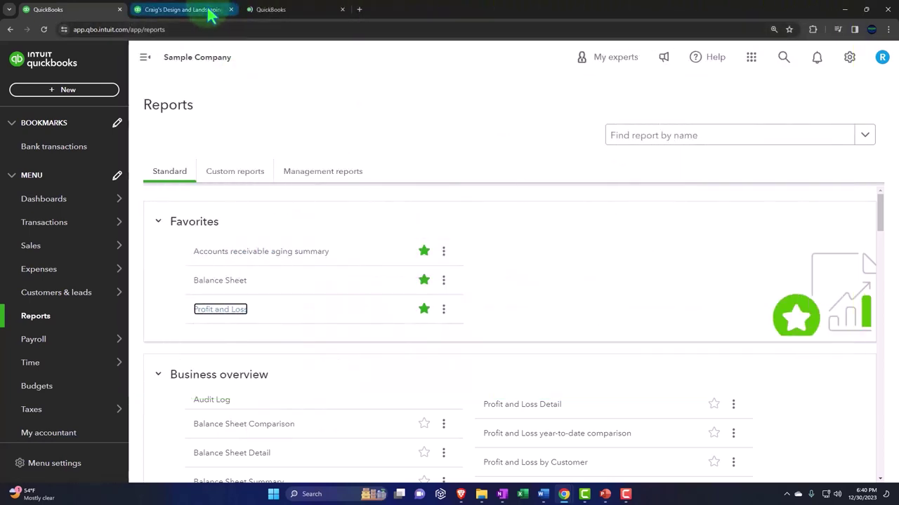
- View the Balance Sheet and Profit and Loss report tabs, then switch back to the Reports tab
{"action": "left_click", "coordinate": [210, 14]}
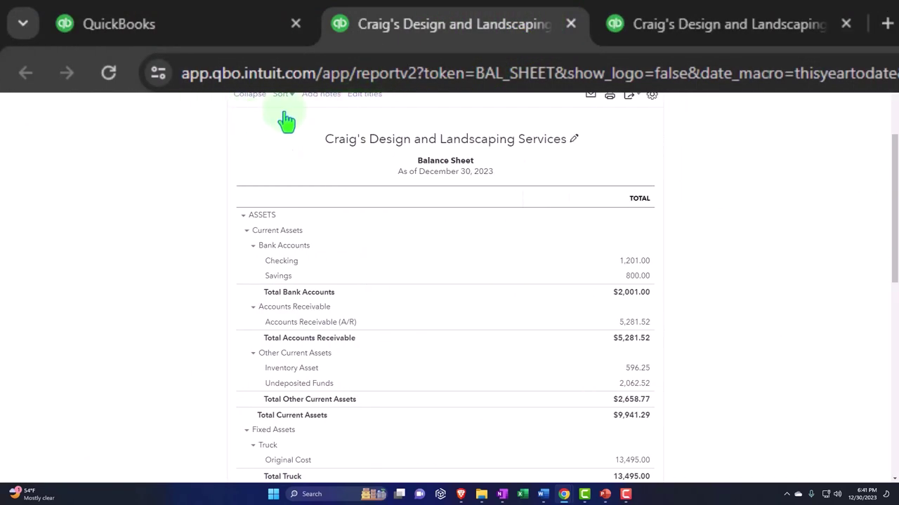
{"action": "left_click", "coordinate": [716, 33]}
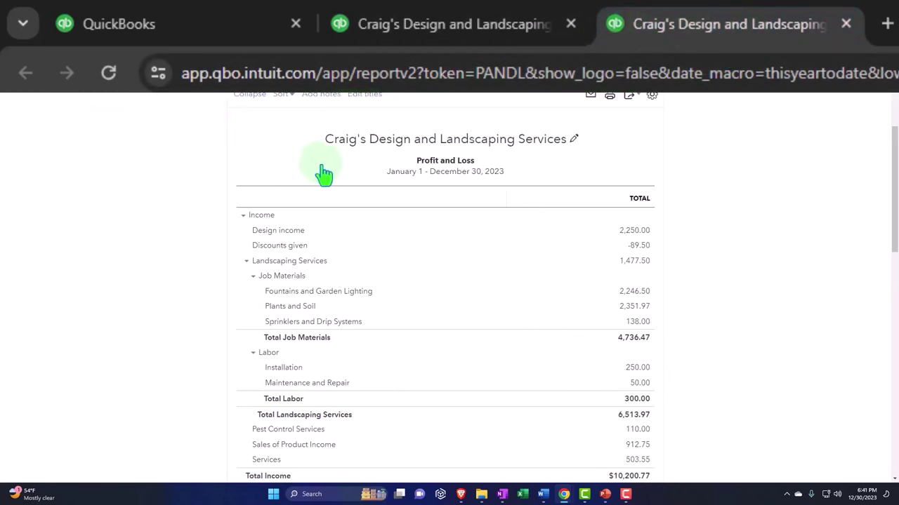
{"action": "left_click", "coordinate": [226, 26]}
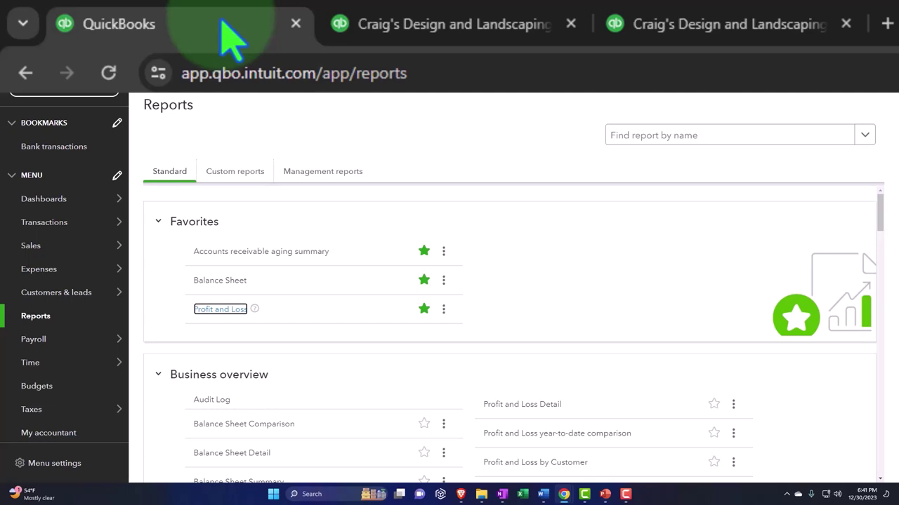
- Open the + New menu from the Reports page and close it again
{"action": "left_click", "coordinate": [83, 93]}
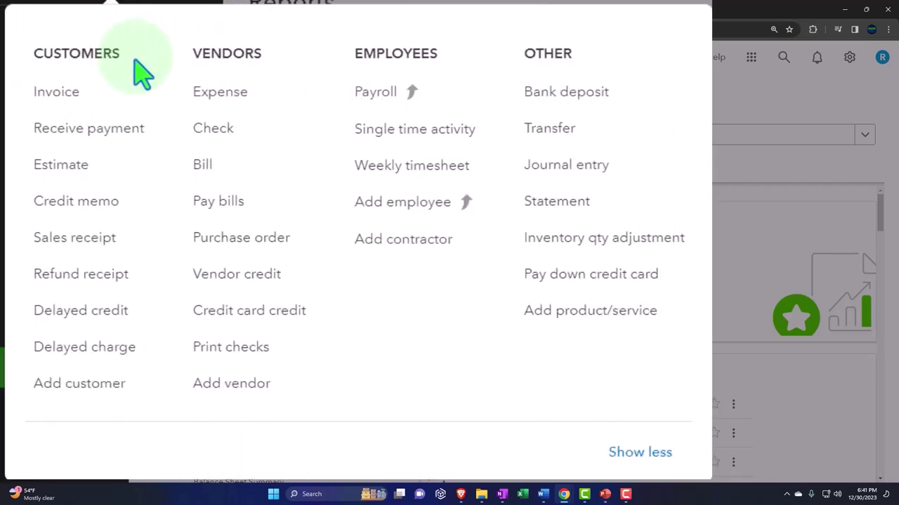
{"action": "left_click", "coordinate": [592, 54]}
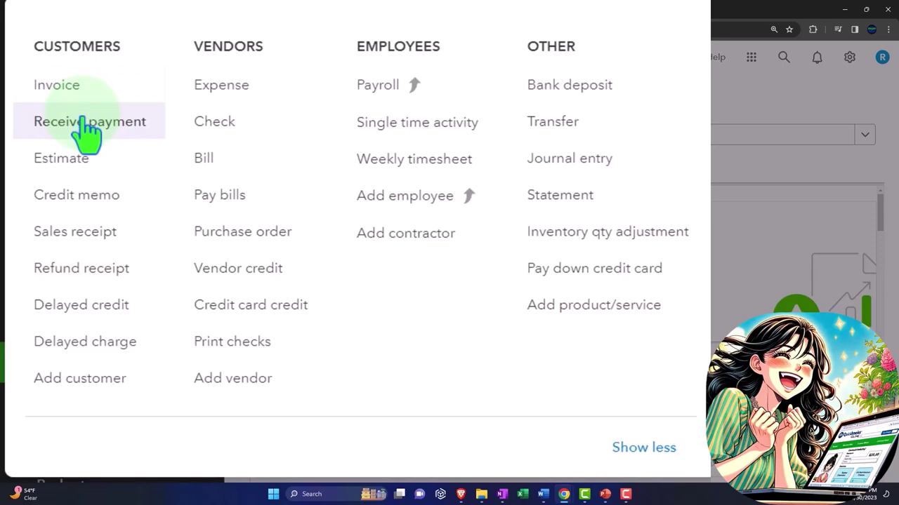
{"action": "left_click", "coordinate": [88, 131]}
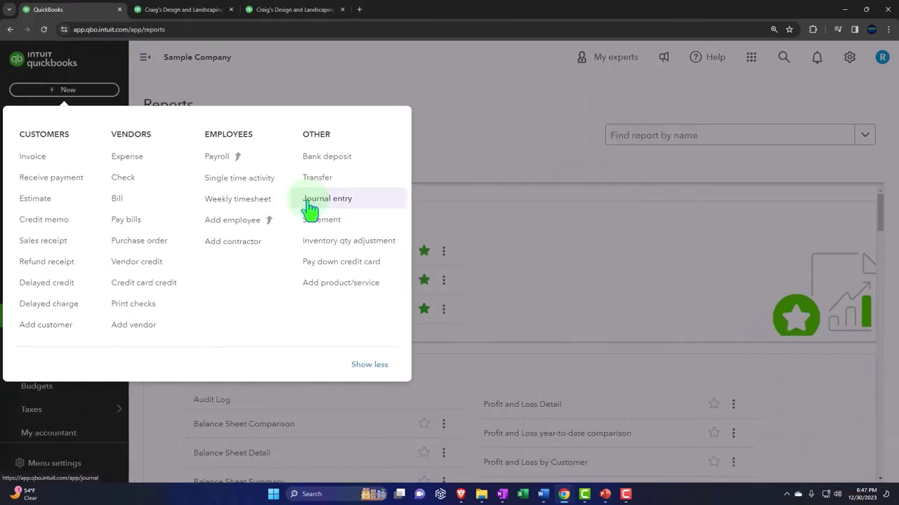
{"action": "left_click", "coordinate": [310, 77]}
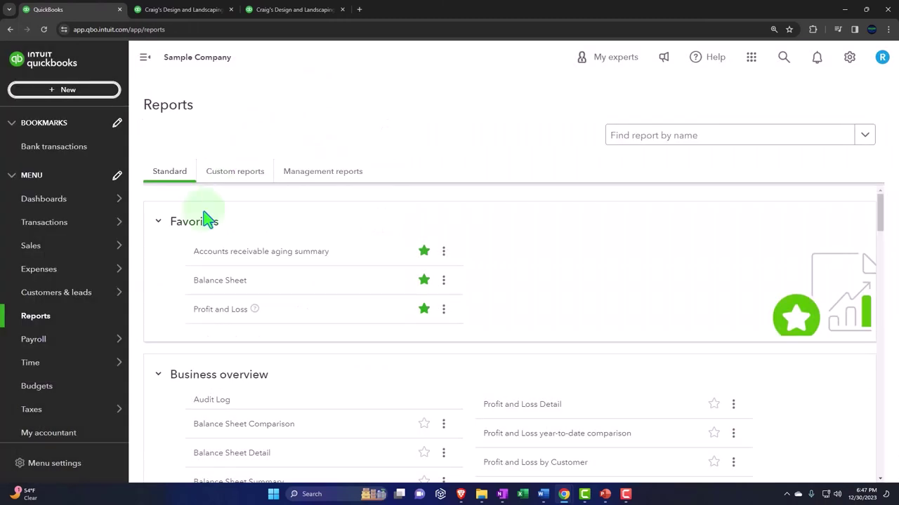
- Open the full + New menu listing customer, vendor, employee and other transaction types
{"action": "mouse_move", "coordinate": [51, 251]}
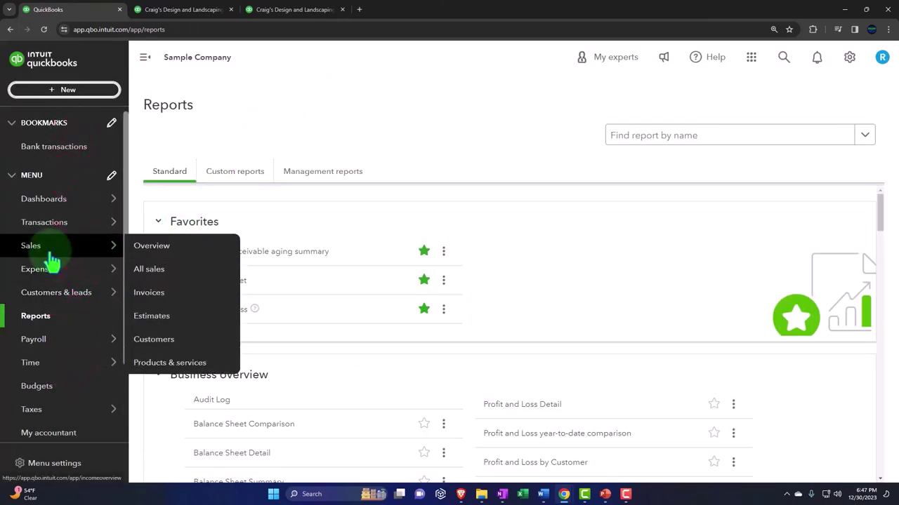
{"action": "left_click", "coordinate": [70, 90]}
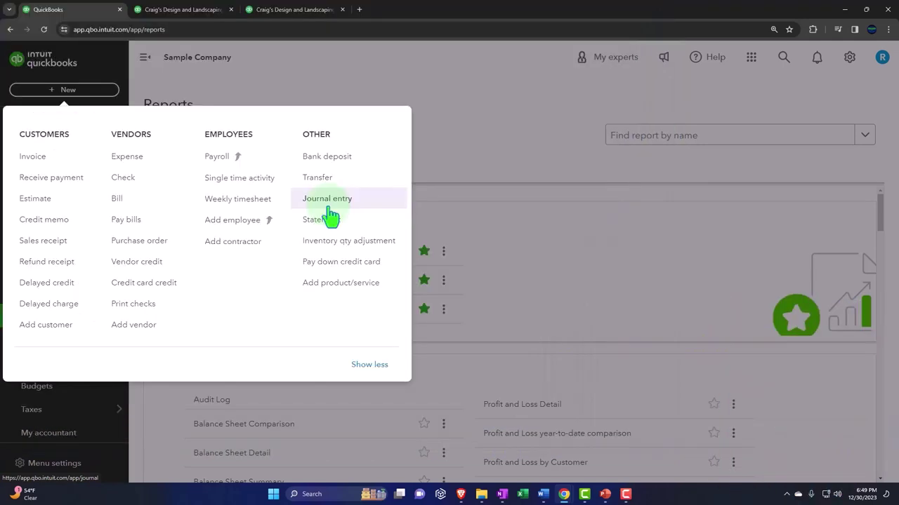
- Start a new journal entry and change its date to 01/01/2024
{"action": "left_click", "coordinate": [328, 205]}
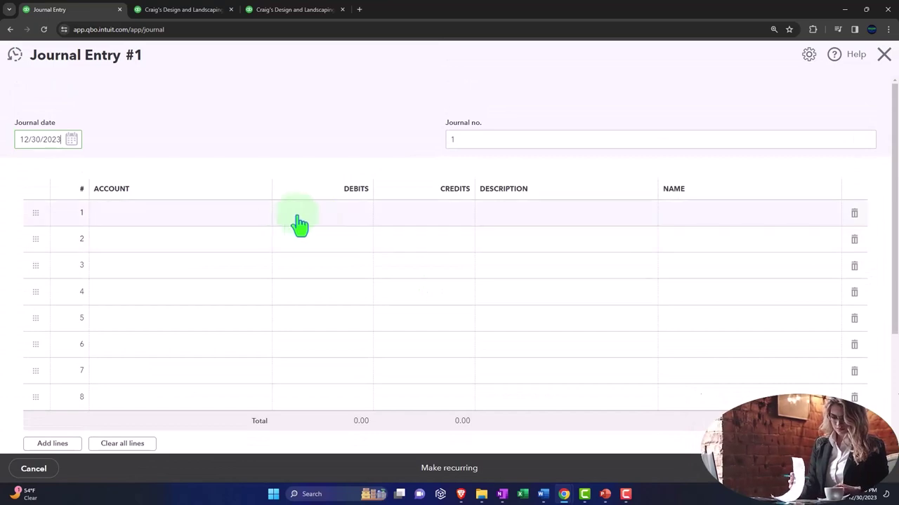
{"action": "left_click", "coordinate": [60, 143]}
{"action": "triple_click", "coordinate": [60, 142]}
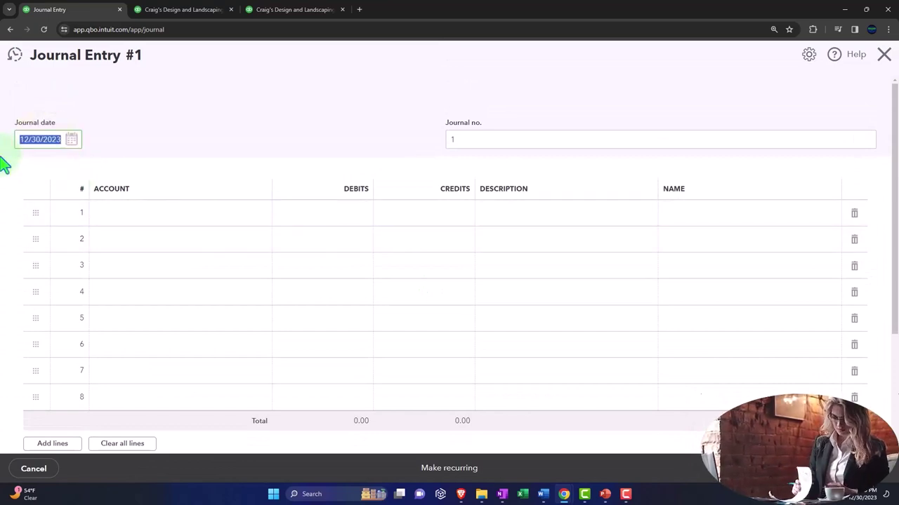
{"action": "type", "text": "01/01/2024"}
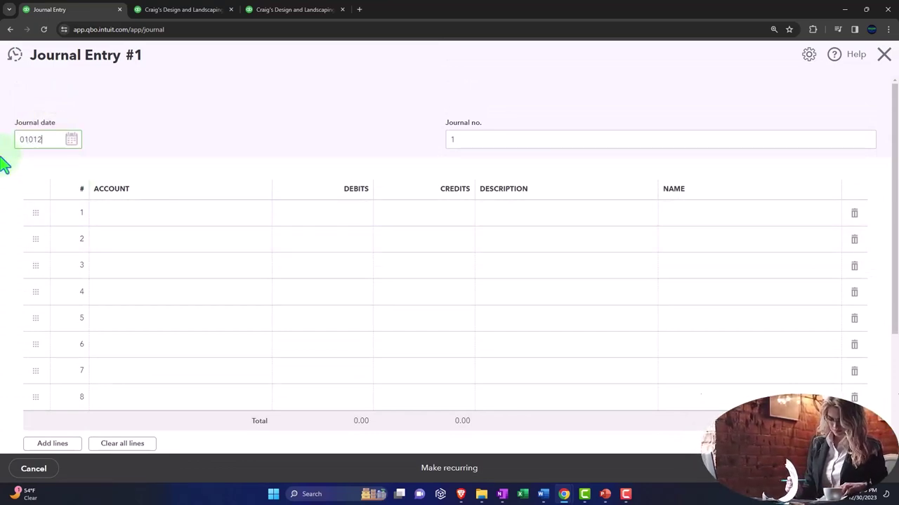
{"action": "key", "text": "Tab"}
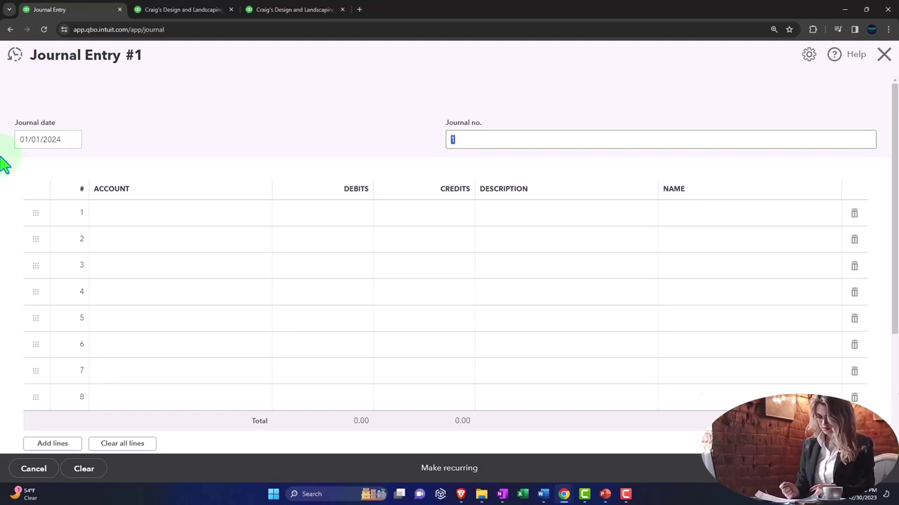
{"action": "key", "text": "Tab"}
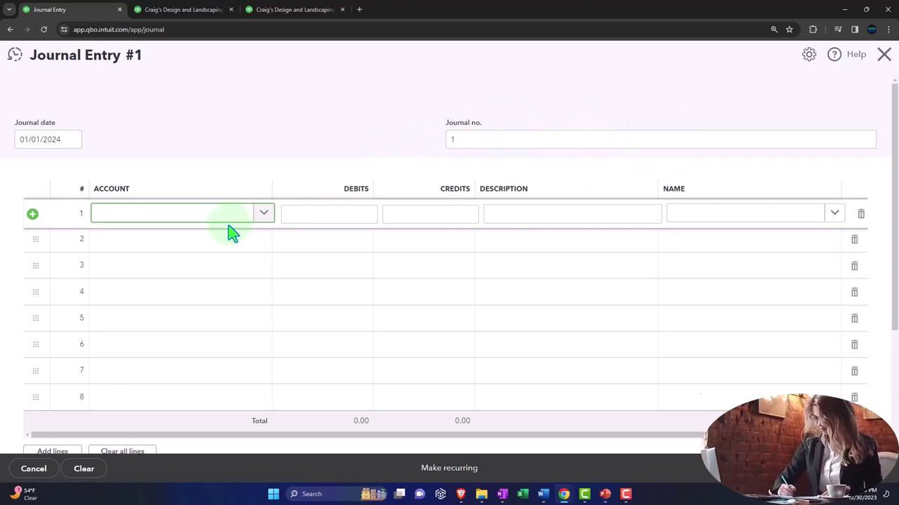
- Enter Equipment as line 1's account and choose to add it as a new account
{"action": "left_click", "coordinate": [406, 220]}
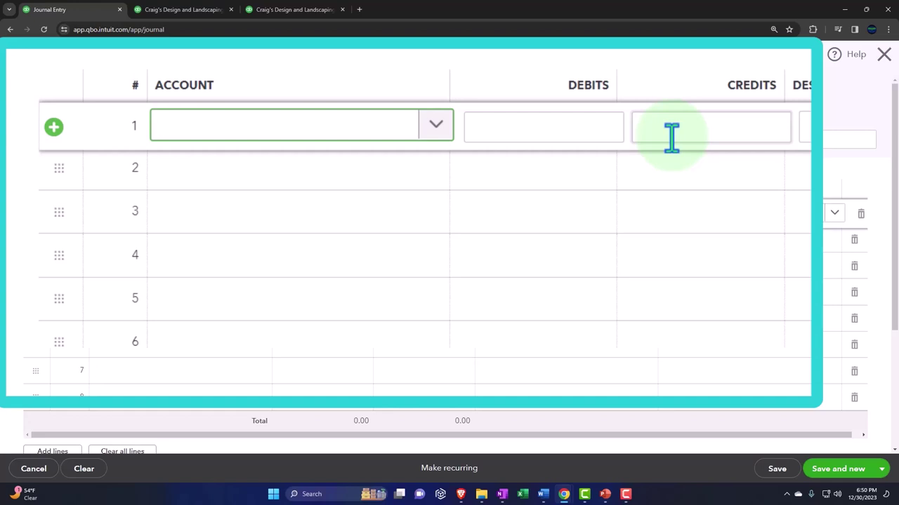
{"action": "type", "text": "Equipment"}
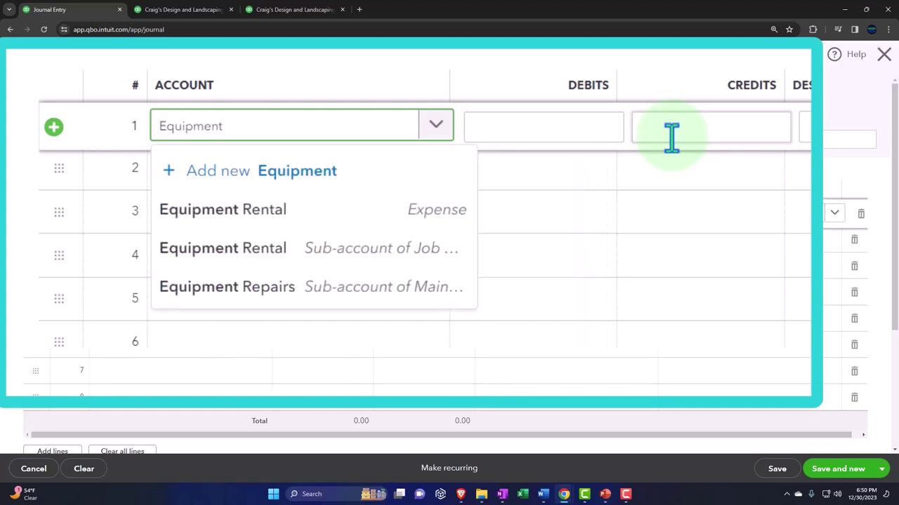
{"action": "key", "text": "Tab"}
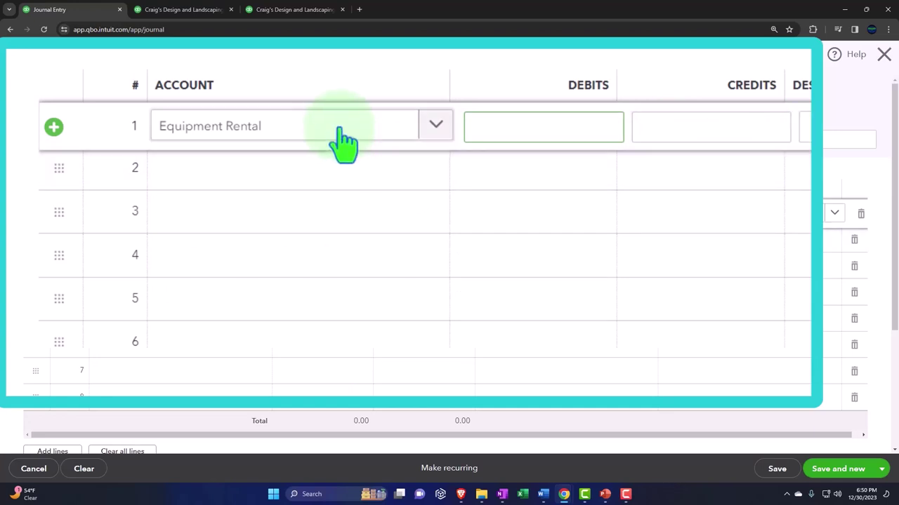
{"action": "left_click", "coordinate": [312, 141]}
{"action": "left_click", "coordinate": [314, 137]}
{"action": "key", "text": "BackSpace"}
{"action": "key", "text": "BackSpace"}
{"action": "key", "text": "BackSpace"}
{"action": "key", "text": "BackSpace"}
{"action": "key", "text": "BackSpace"}
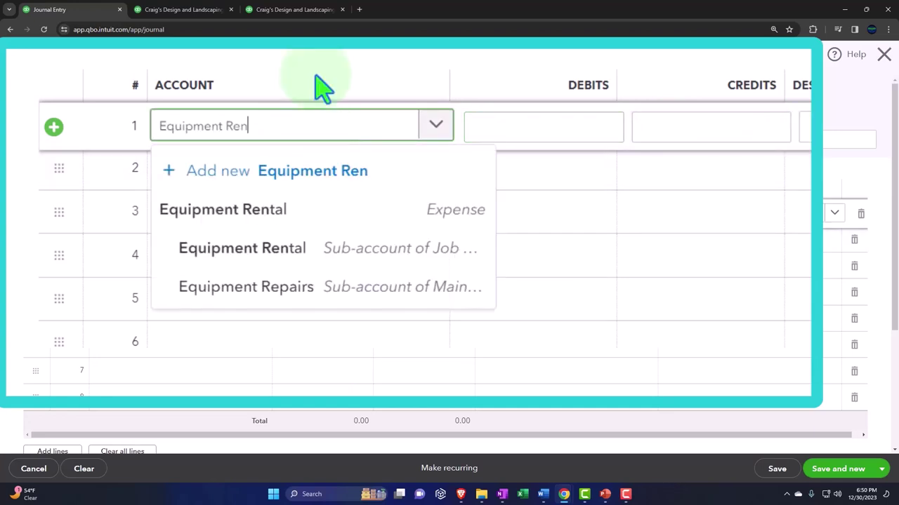
{"action": "key", "text": "BackSpace"}
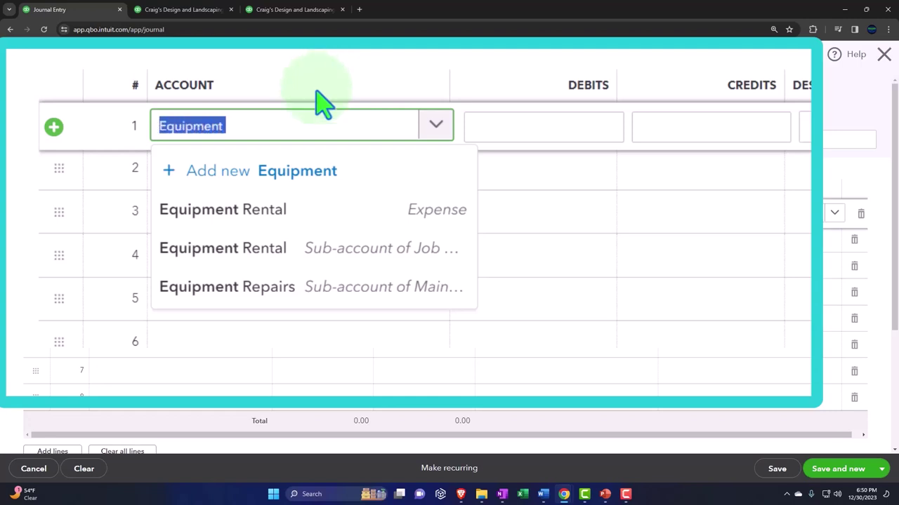
{"action": "left_click", "coordinate": [261, 176]}
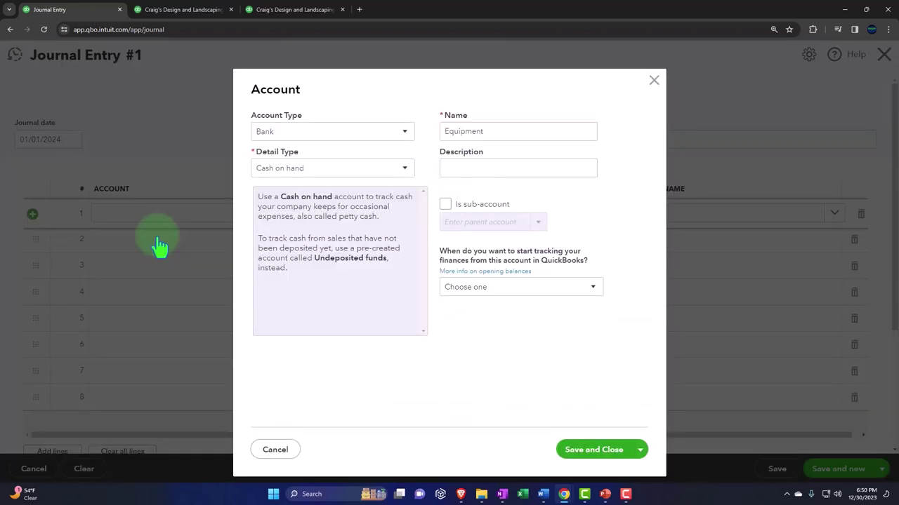
- Set the new Equipment account's type to Fixed Assets
{"action": "left_click", "coordinate": [315, 131]}
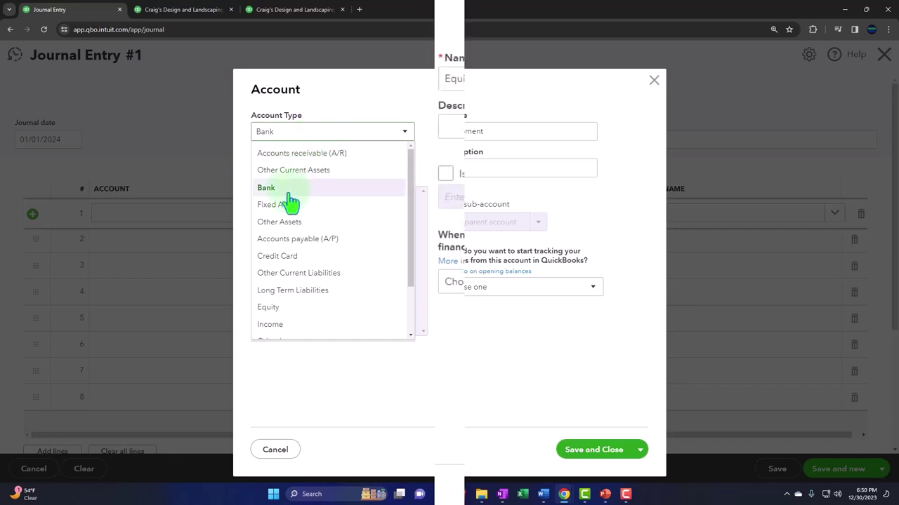
{"action": "left_click", "coordinate": [288, 204]}
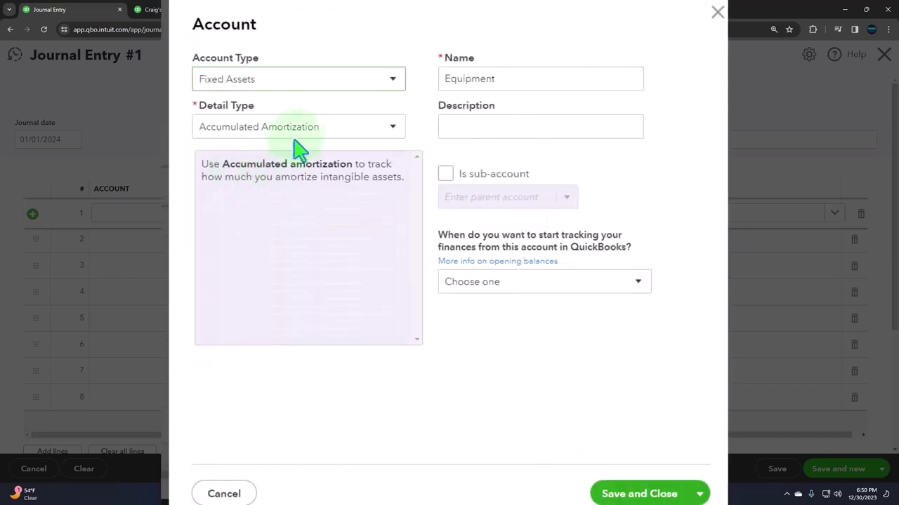
{"action": "left_click", "coordinate": [304, 130]}
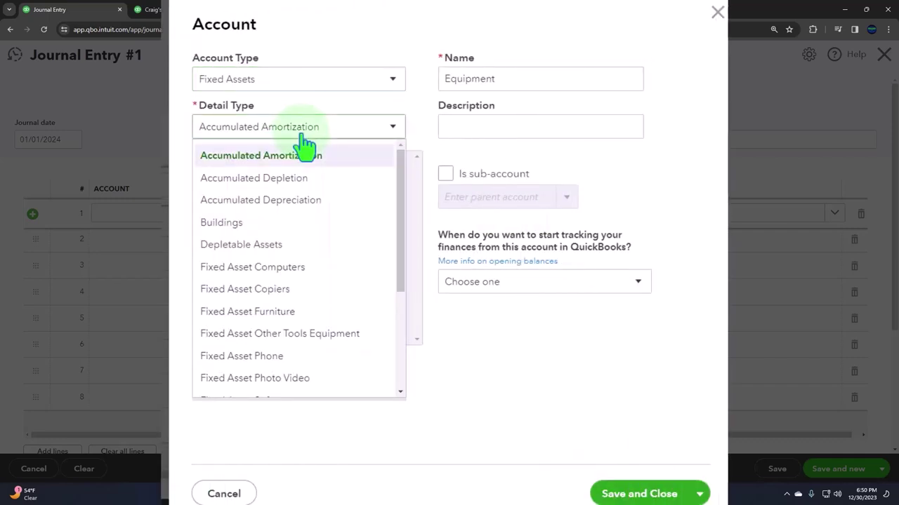